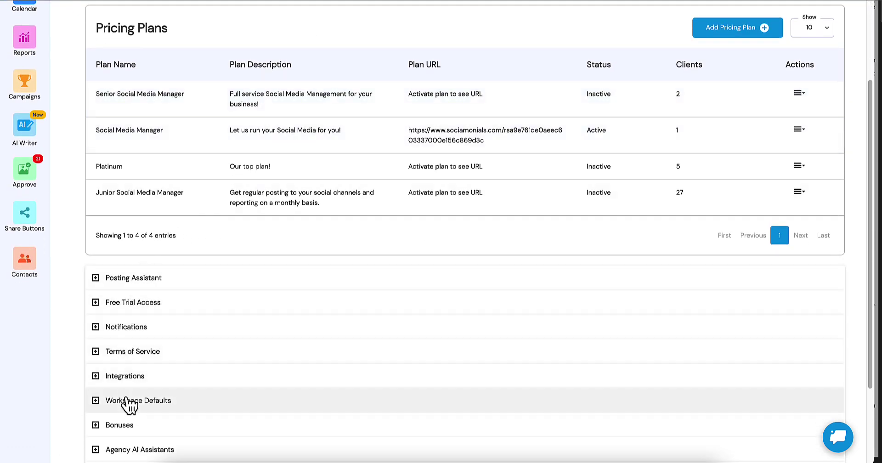
- Enable custom categories in the Workspace Defaults and view the blank editor for adding a category
click(123, 403)
scroll(493, 191, down, 5)
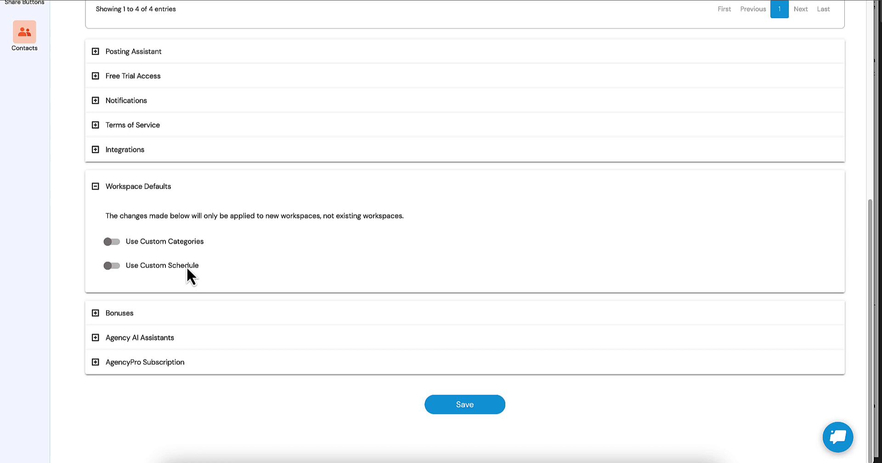
click(112, 242)
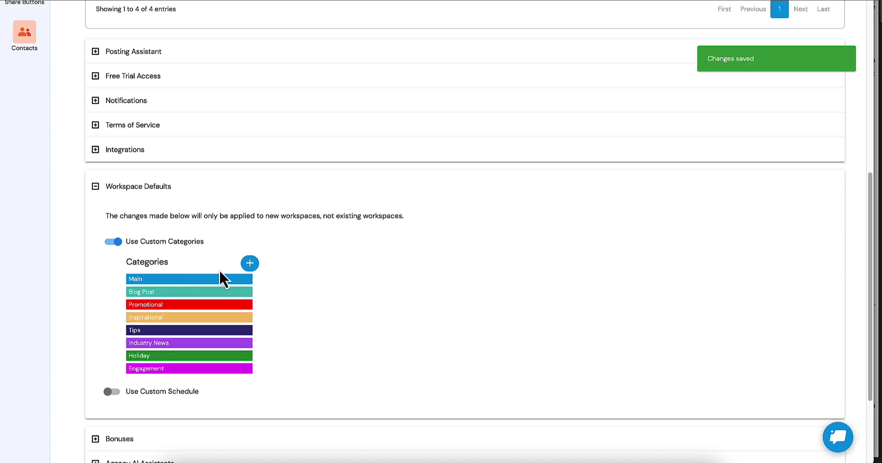
click(250, 263)
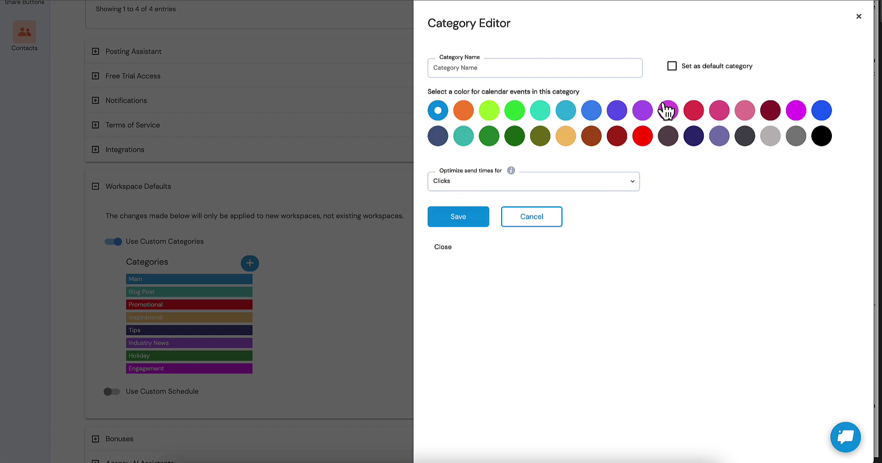
click(859, 19)
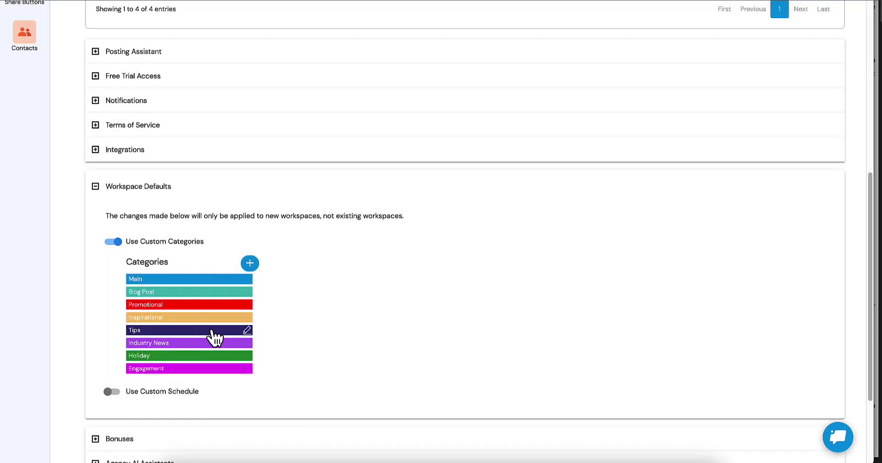
- Rename the Tips category as Real Estate Tips
click(247, 330)
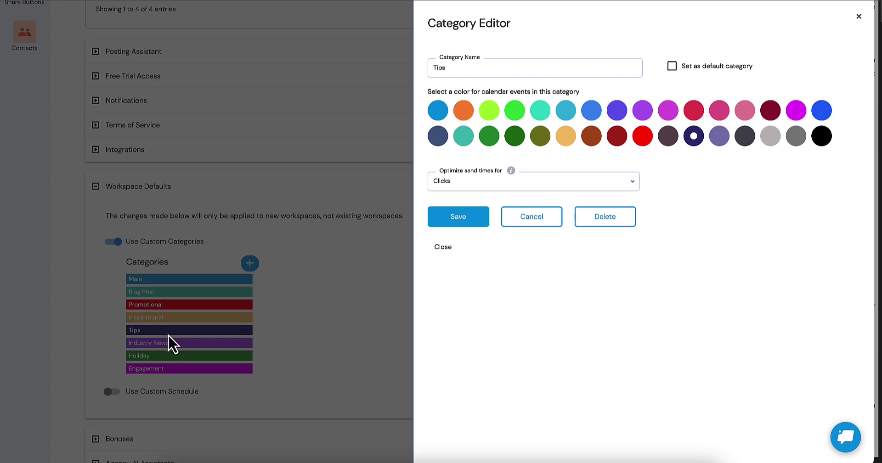
click(446, 69)
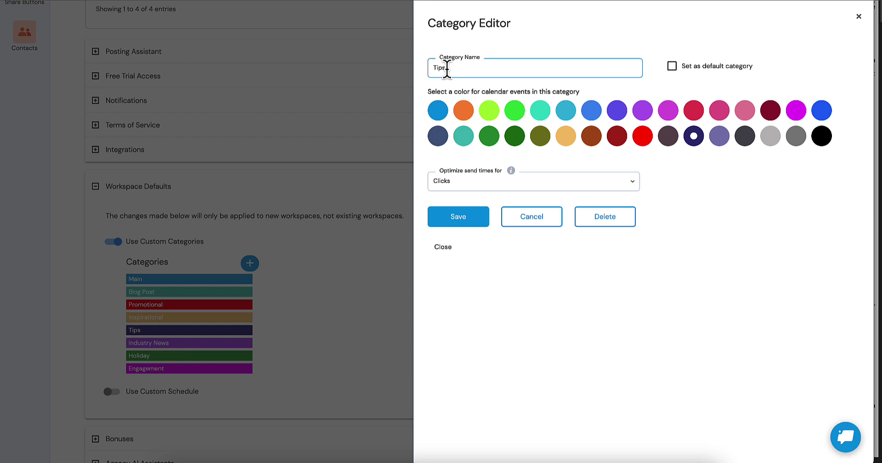
key(Left)
key(Left)
key(Left)
text(Real Etsate)
key(BackSpace)
key(BackSpace)
key(BackSpace)
key(BackSpace)
key(BackSpace)
text(state)
- Set the category's calendar color to the first-row pinkish purple, view the send-time optimization options, and save the category
click(668, 112)
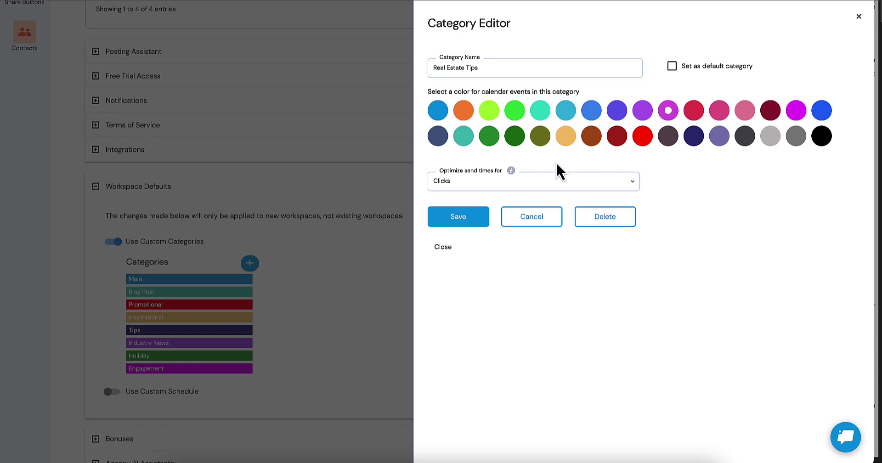
click(478, 184)
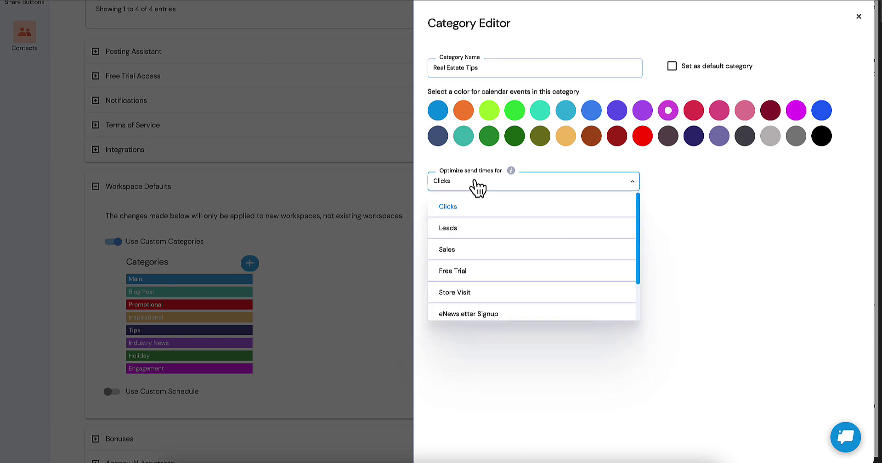
click(474, 183)
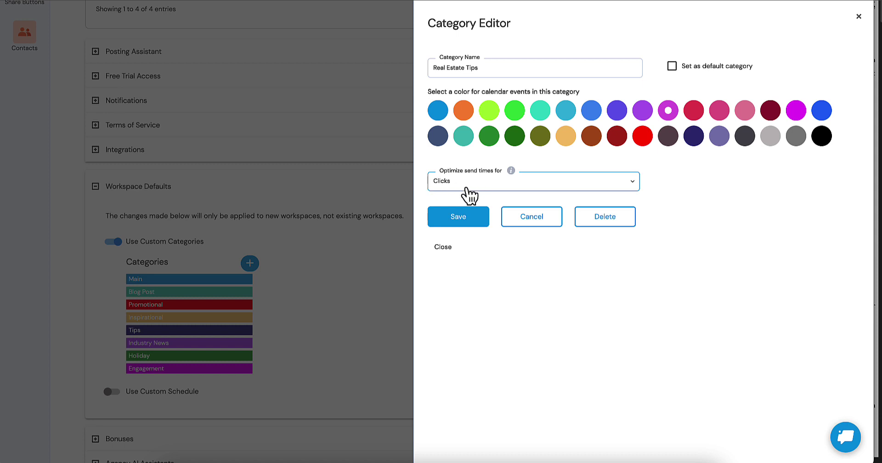
click(460, 217)
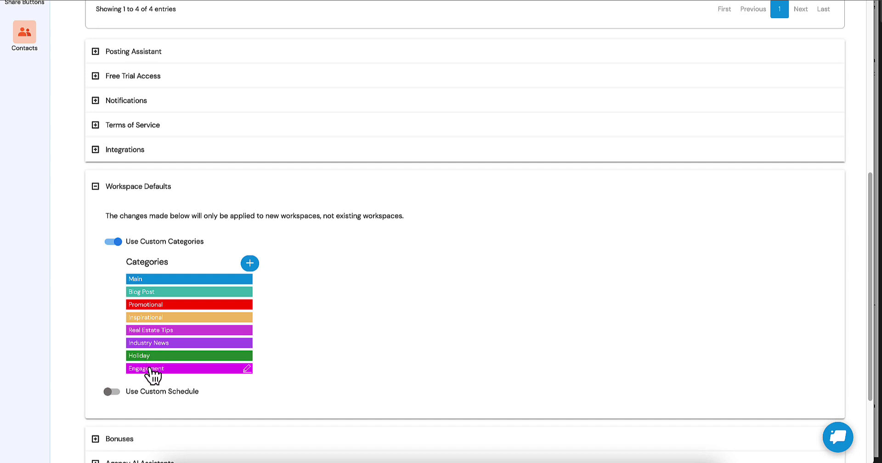
- View the Holiday category's settings, including its delete option, and close the editor without changes
click(247, 355)
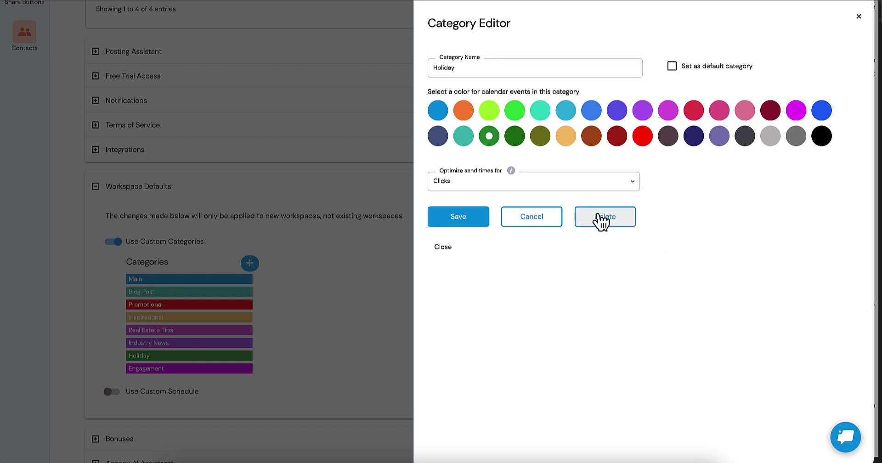
click(858, 18)
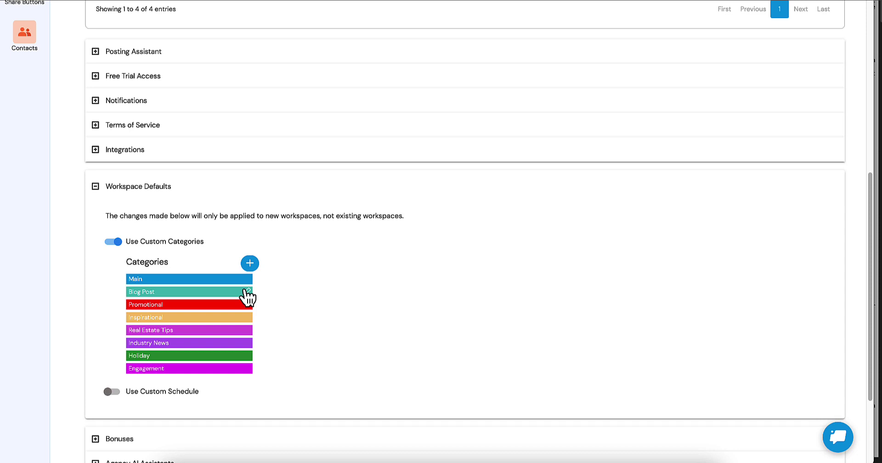
- Enable the custom schedule in the Workspace Defaults and open it for editing
click(111, 391)
scroll(361, 282, down, 3)
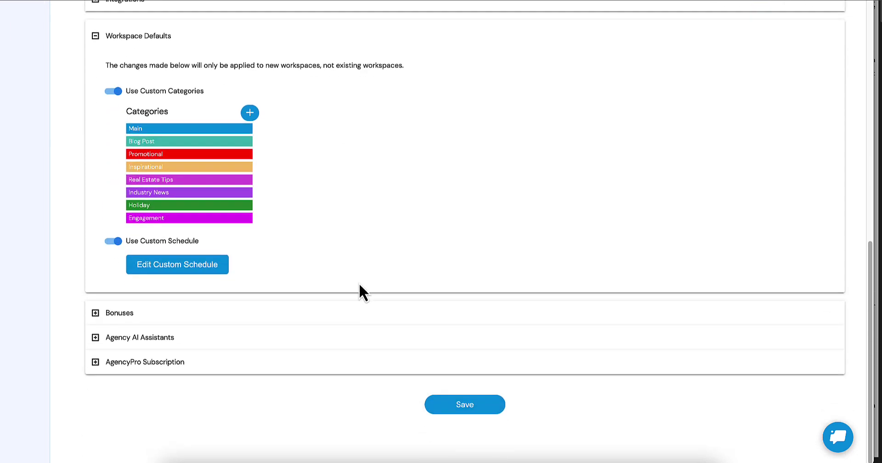
click(187, 266)
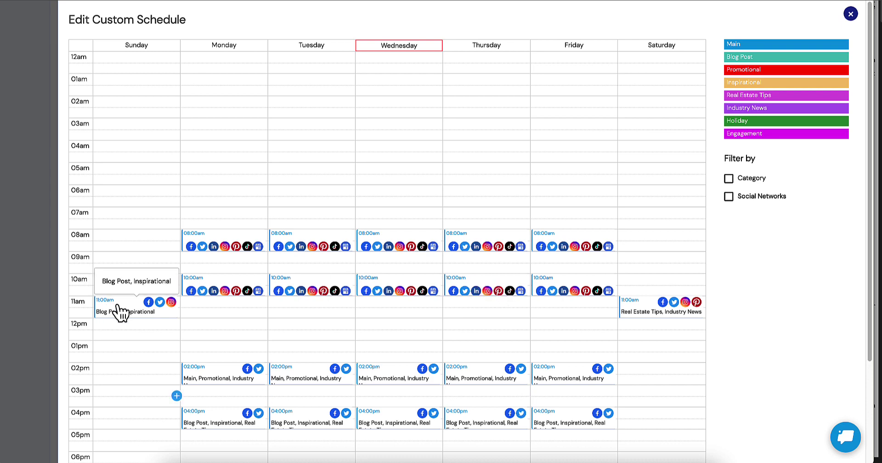
- Delete the 11:00 AM weekly post times on Sunday and Saturday from the custom schedule
click(118, 305)
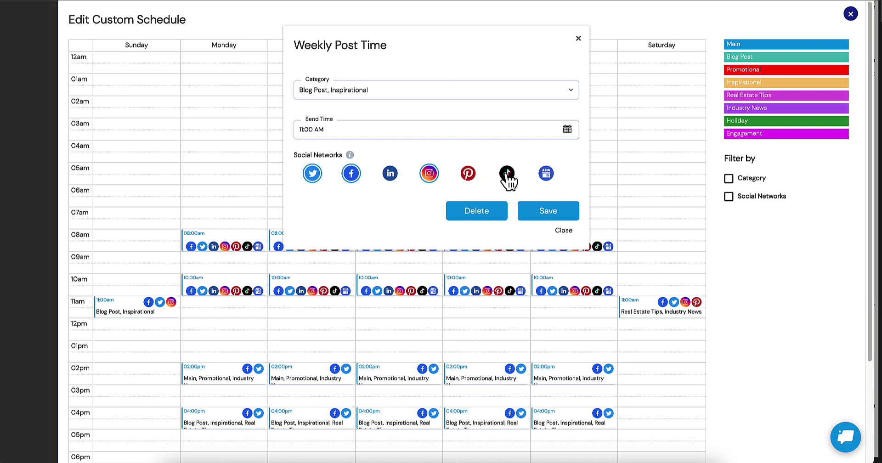
click(490, 213)
click(464, 239)
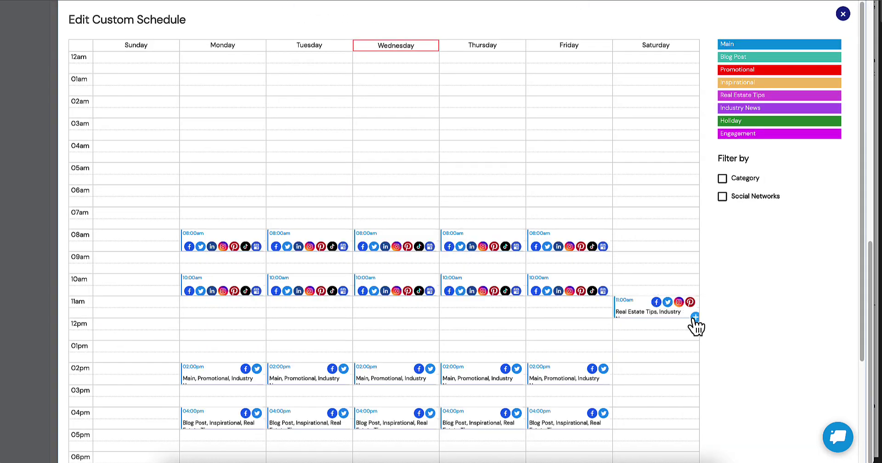
click(668, 308)
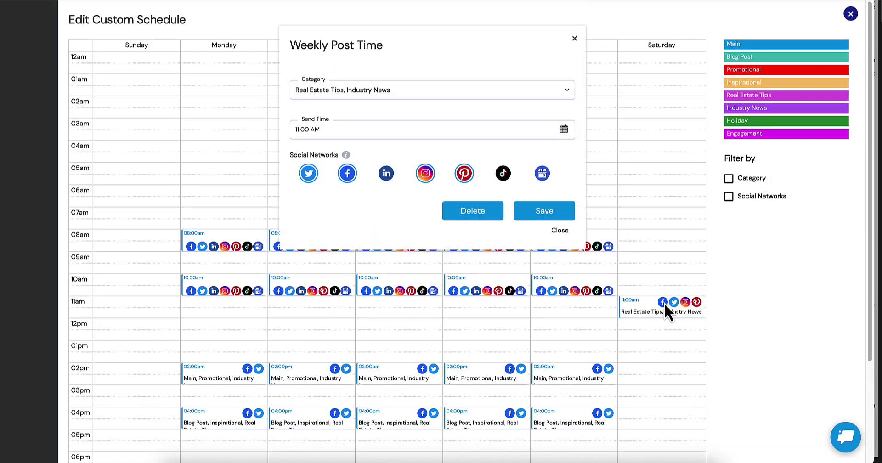
click(478, 209)
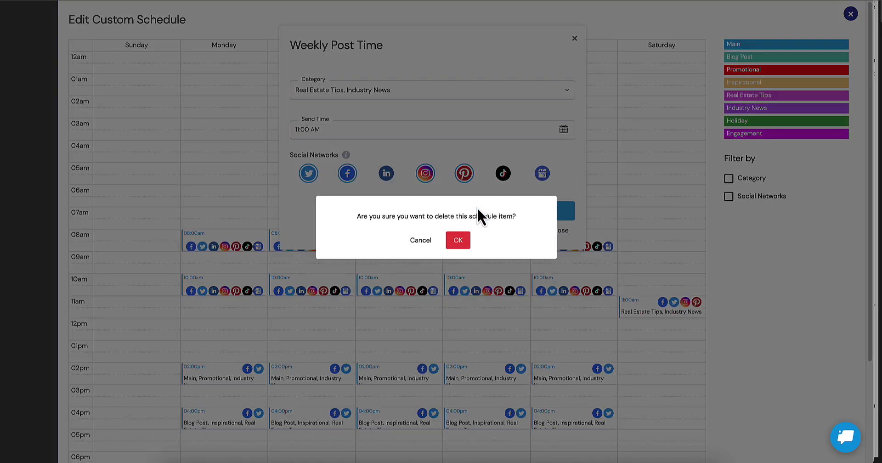
click(465, 241)
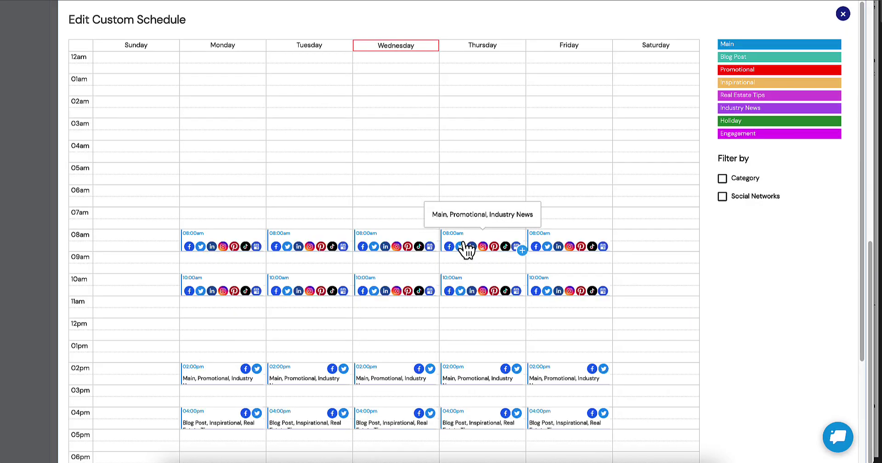
- Copy Monday's 8:00 AM post time into the 5:00 AM slots on Tuesday, Thursday and Friday, and close the custom schedule
click(262, 250)
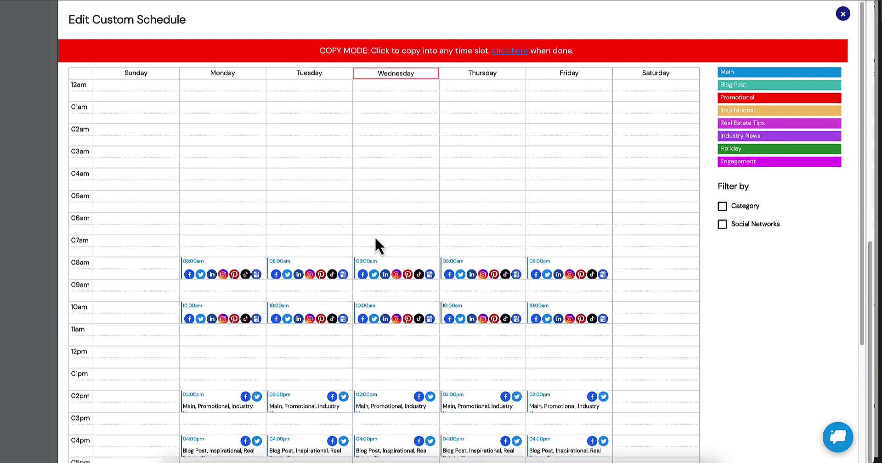
click(316, 199)
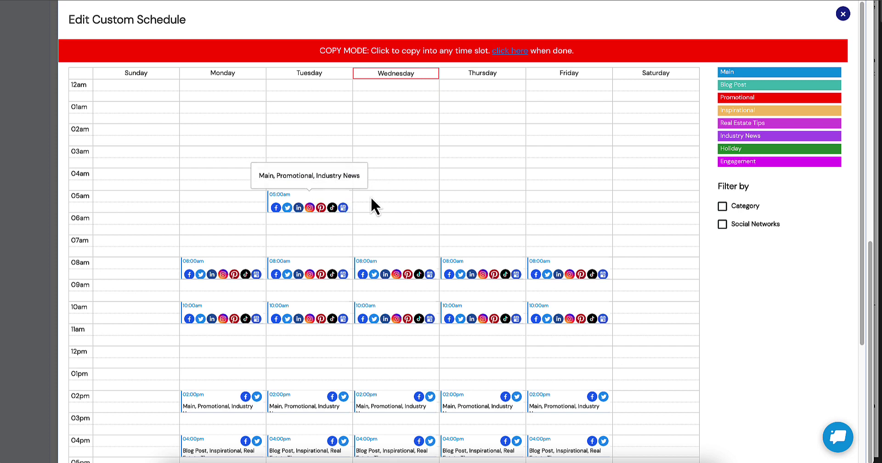
click(492, 198)
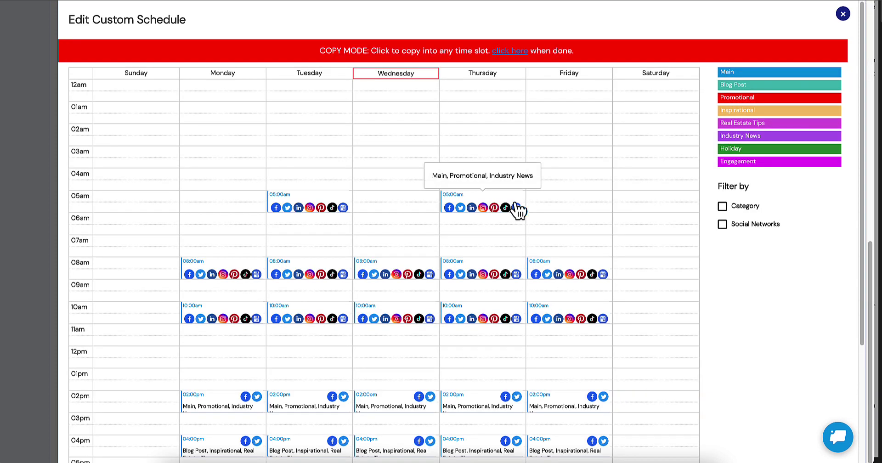
click(578, 201)
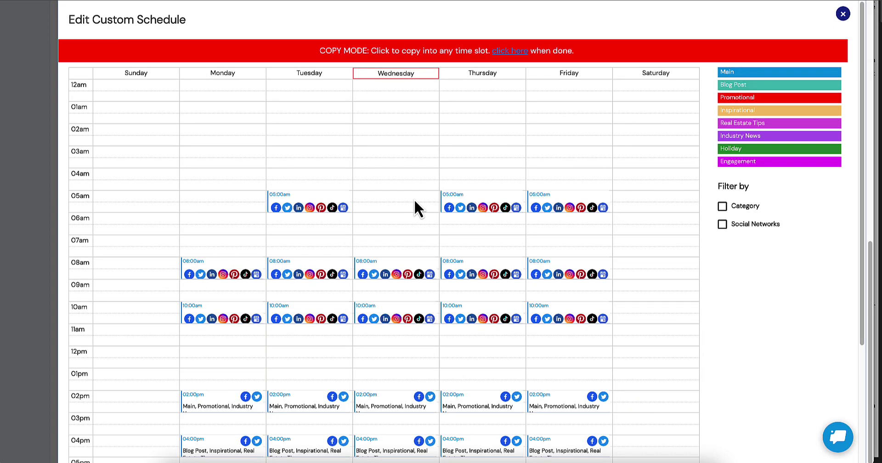
click(511, 58)
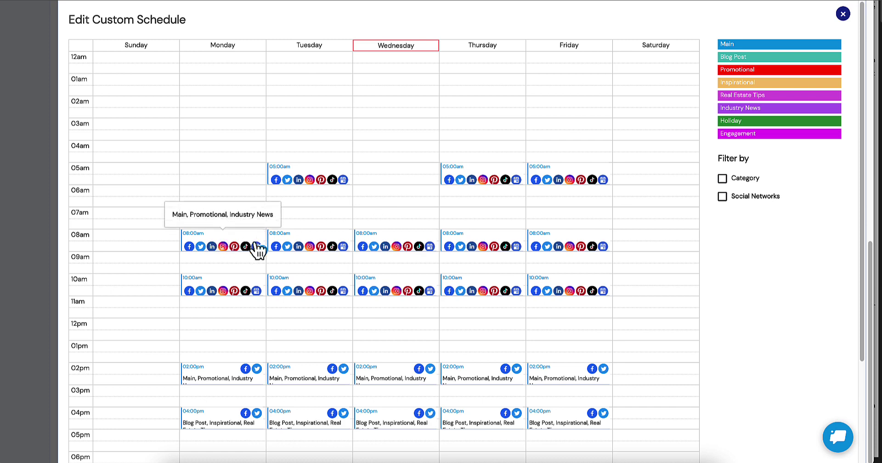
mouse_move(575, 249)
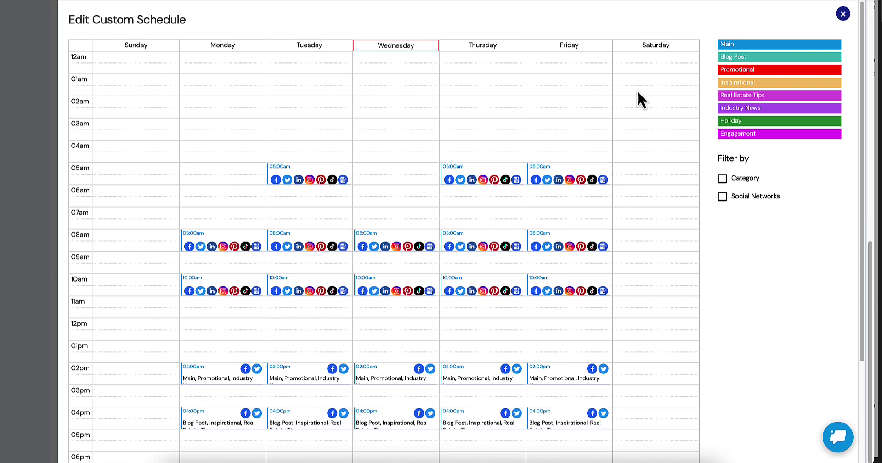
click(843, 15)
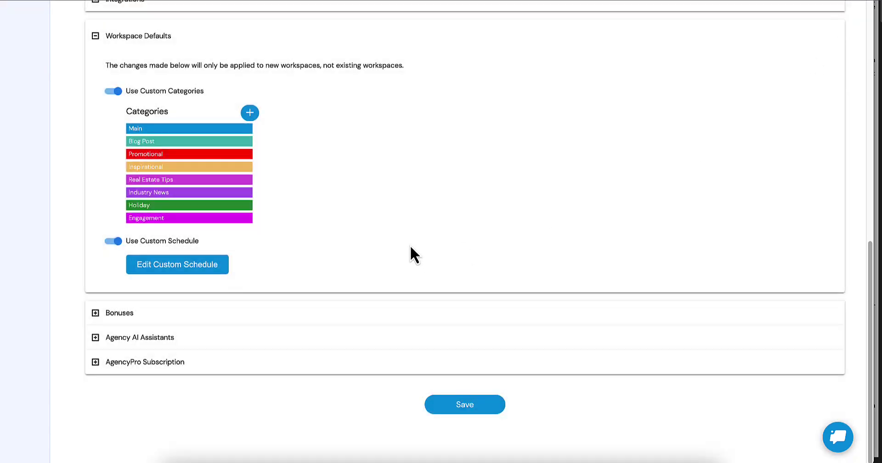